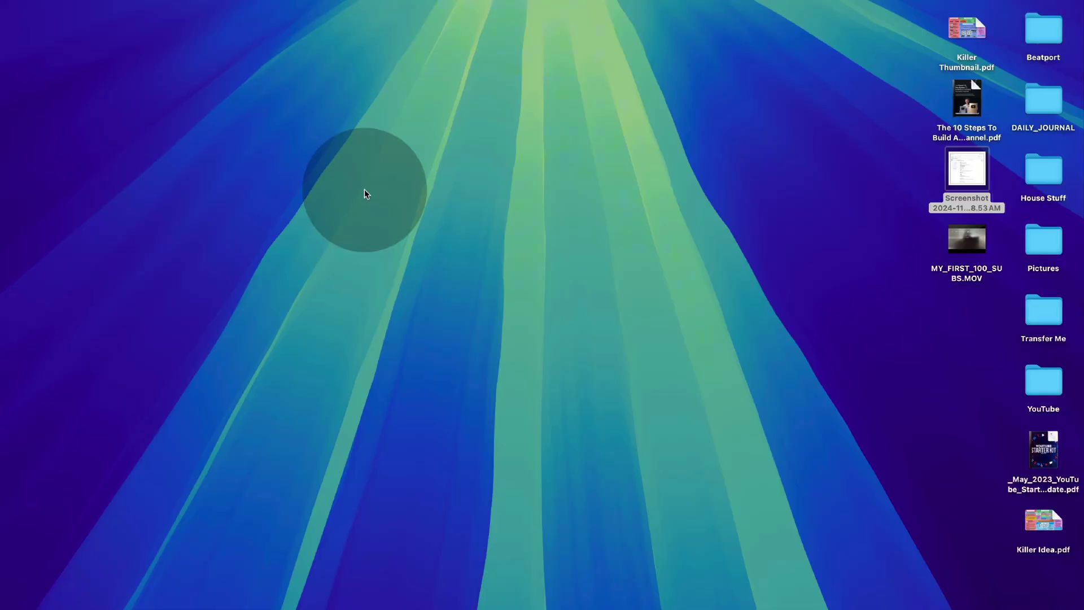
Open the Applications stack, scroll through it, and close it again.
mouse_move(565, 604)
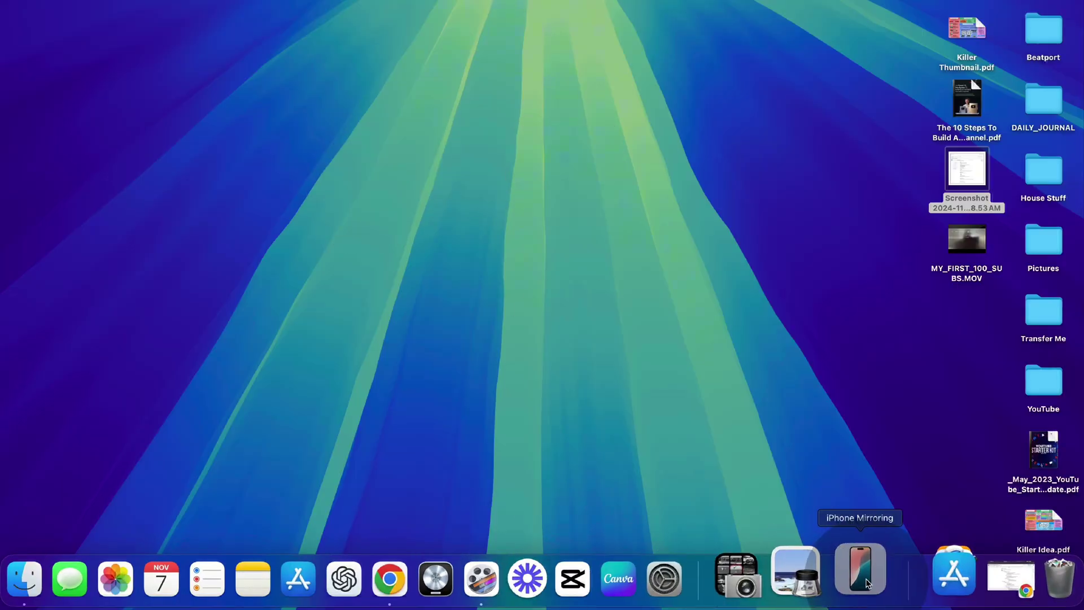
left_click(954, 576)
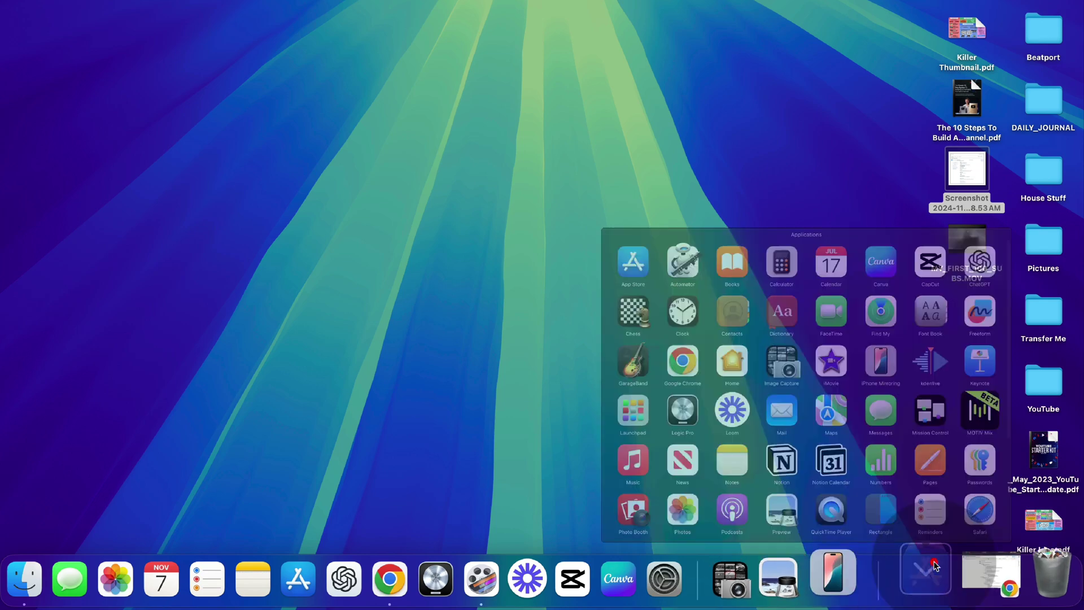
scroll(832, 368, "down", 5)
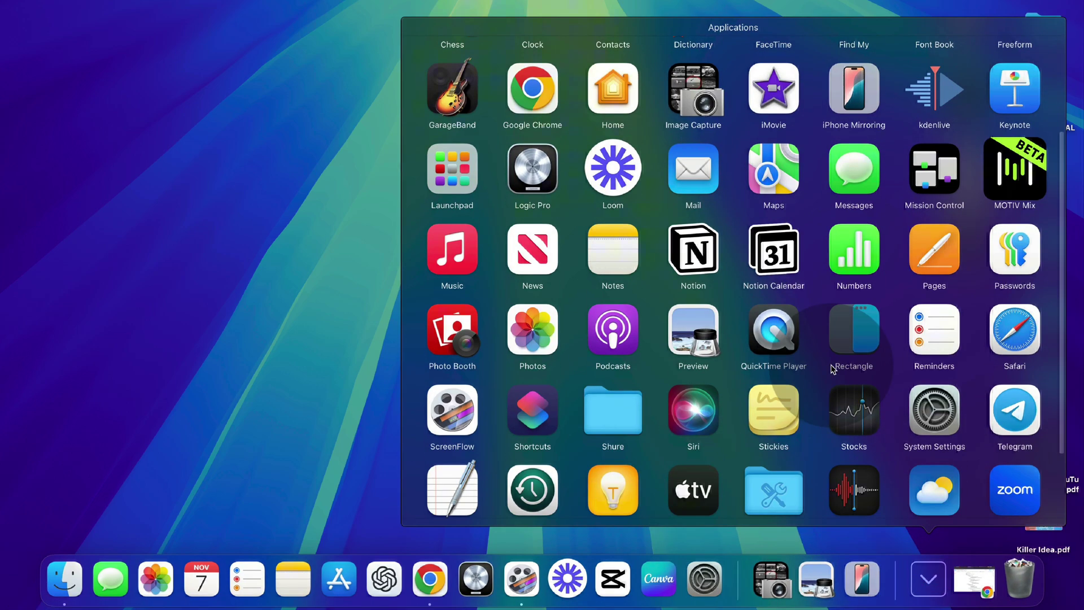
left_click(193, 211)
Search Spotlight for 'iphon' and launch iPhone Mirroring.
key("super+space")
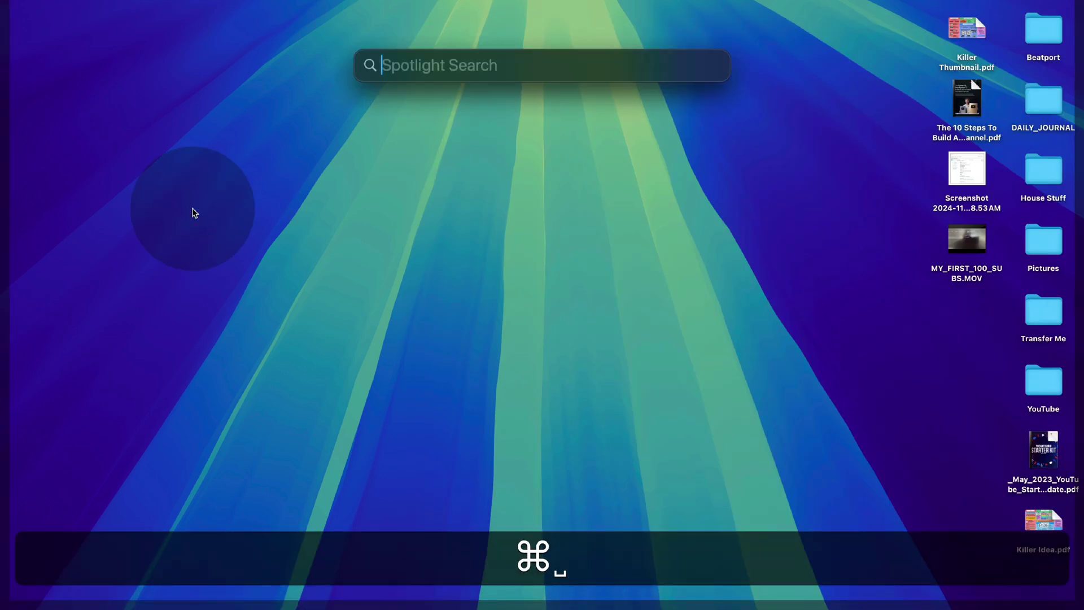
type("iphone Mirroring")
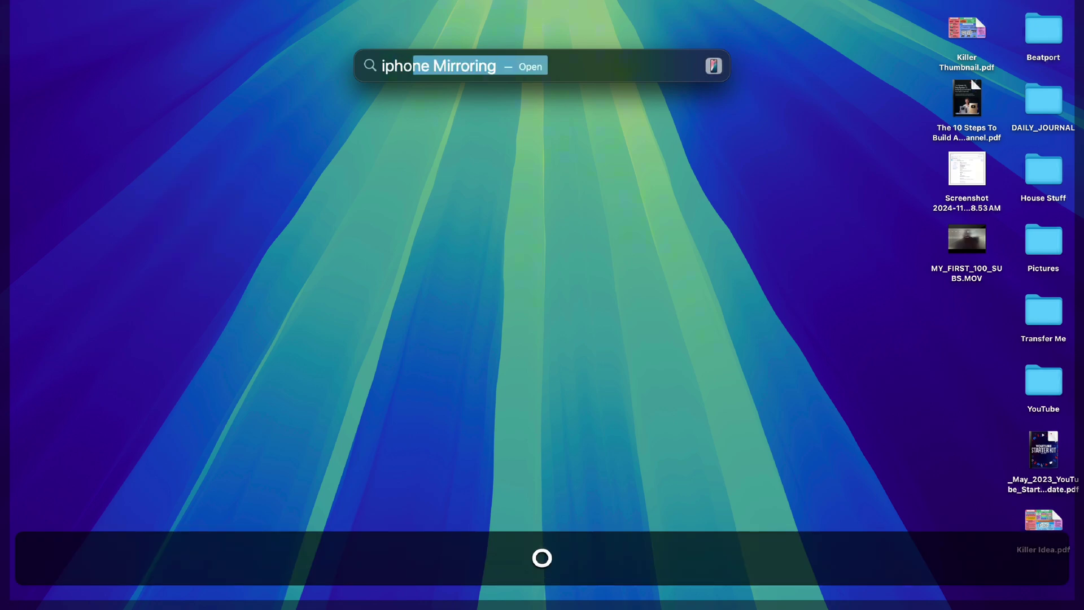
left_click(448, 70)
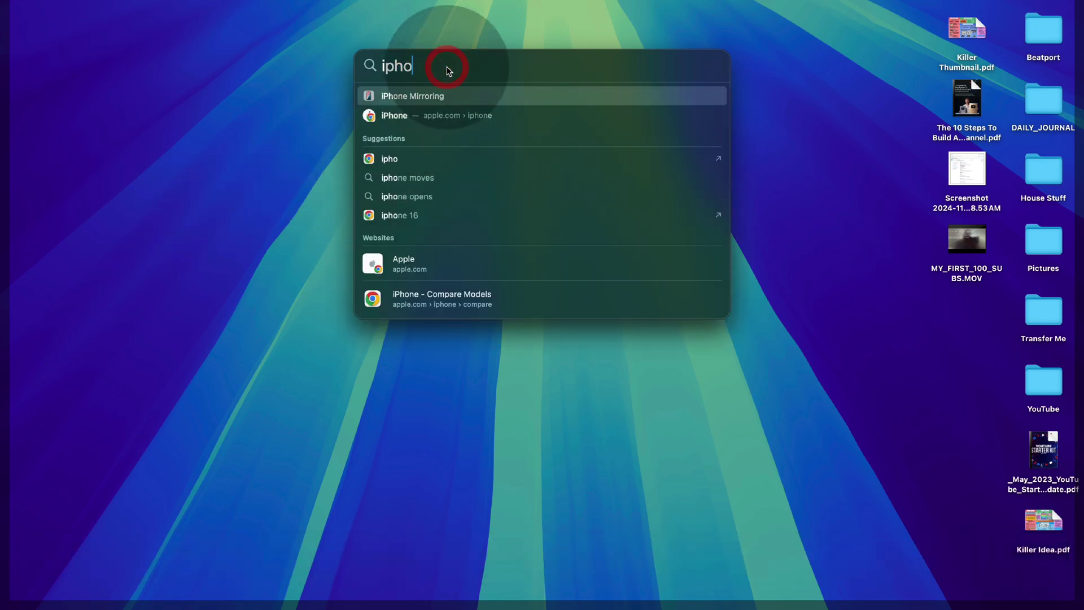
type("n")
key("Return")
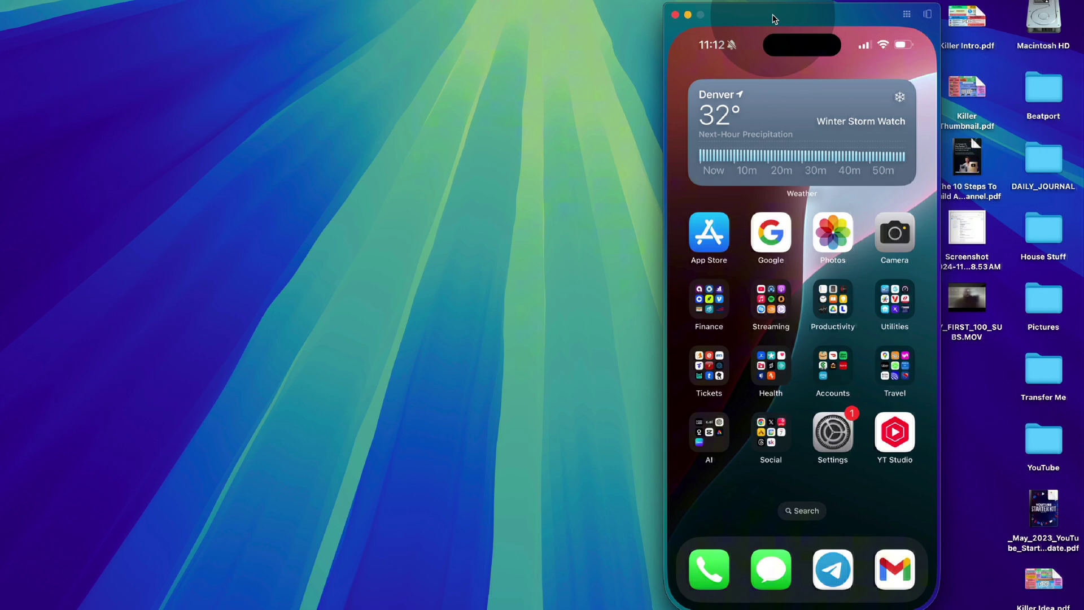
Move the mirrored iPhone window to the left side of the screen.
left_click_drag(764, 19, 299, 25)
scroll(301, 262, "left", 5)
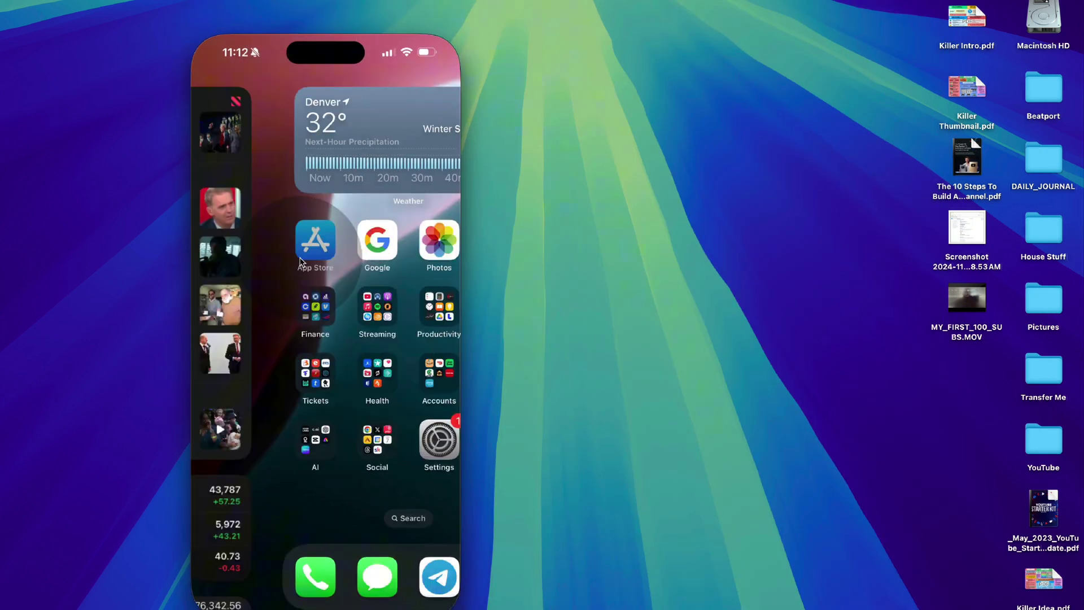
scroll(301, 262, "down", 5)
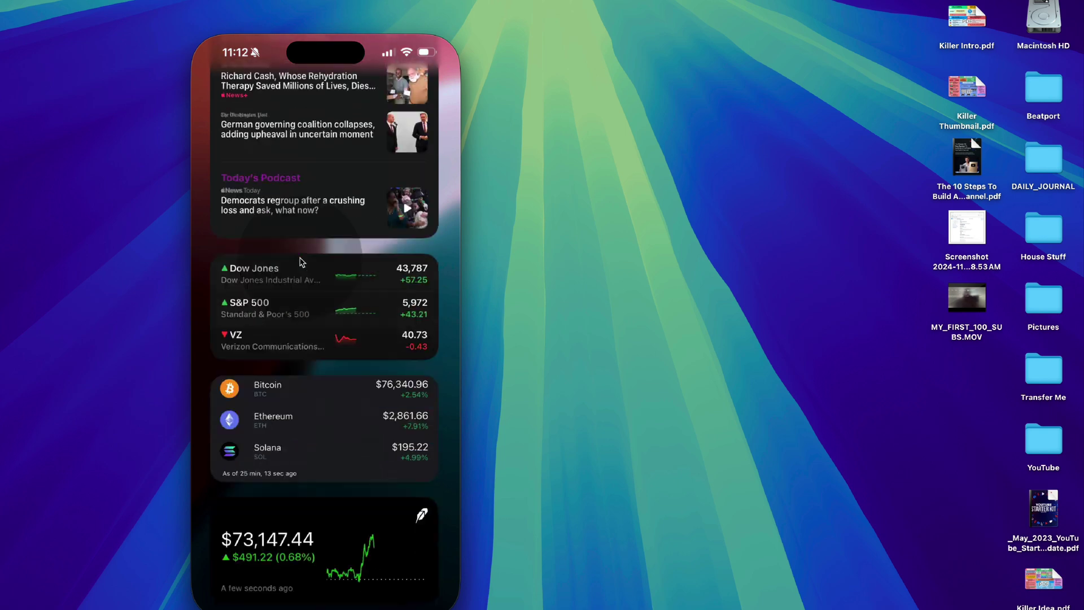
scroll(301, 262, "up", 5)
scroll(301, 261, "right", 5)
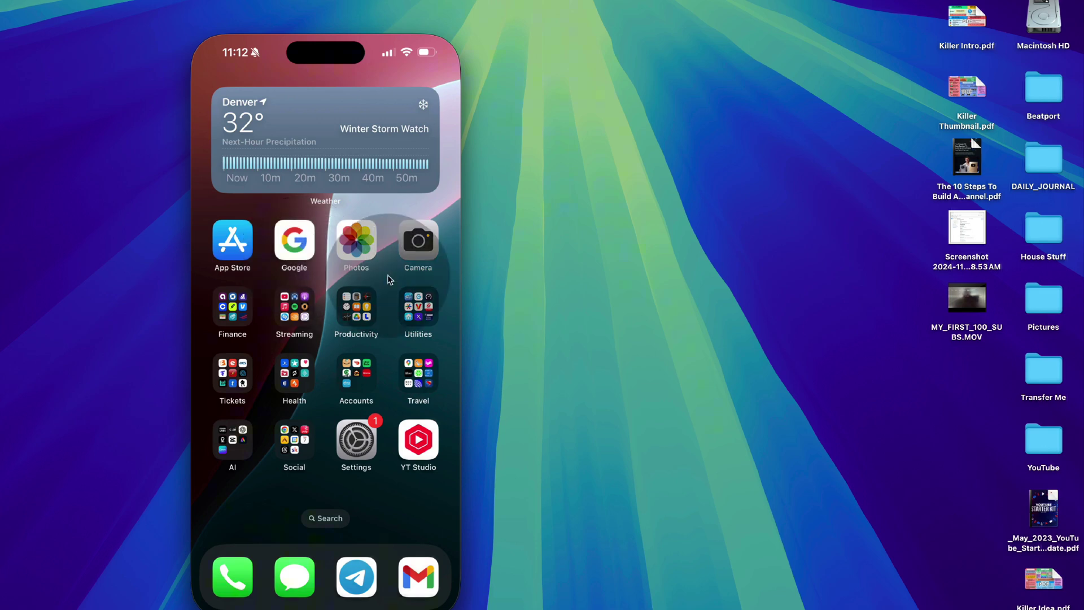
Open the 24:06 video in Photos, pause it, and show its 8.7 GB 4K details.
left_click(359, 246)
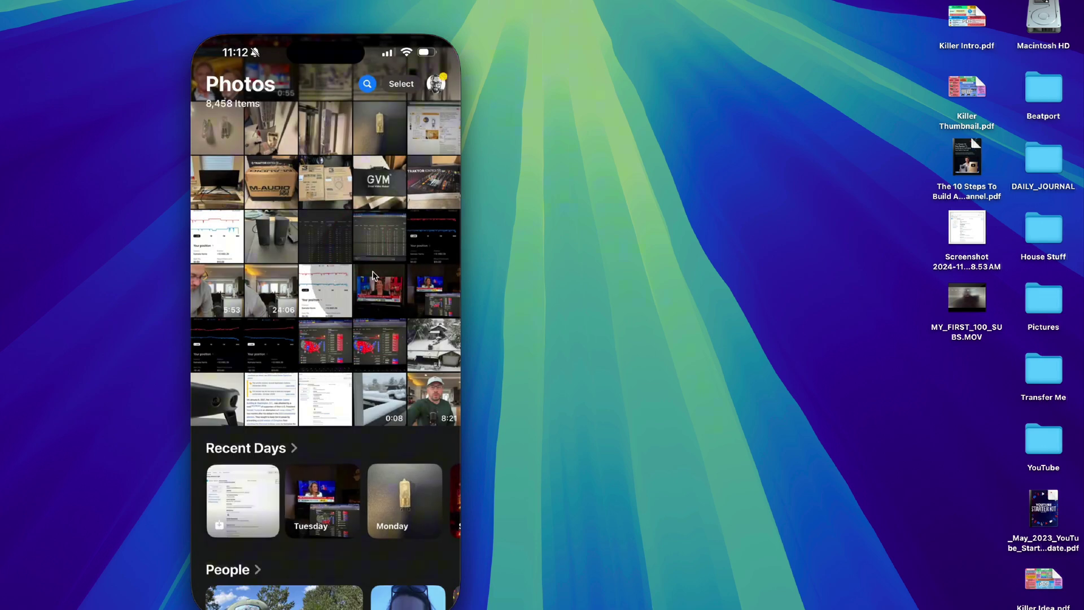
left_click(273, 286)
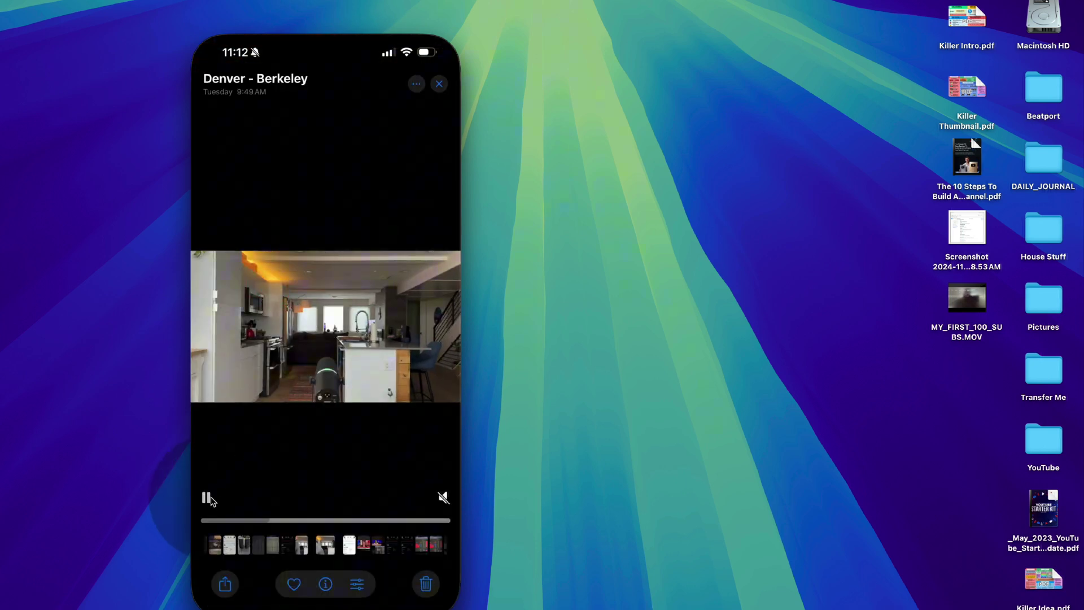
left_click(207, 498)
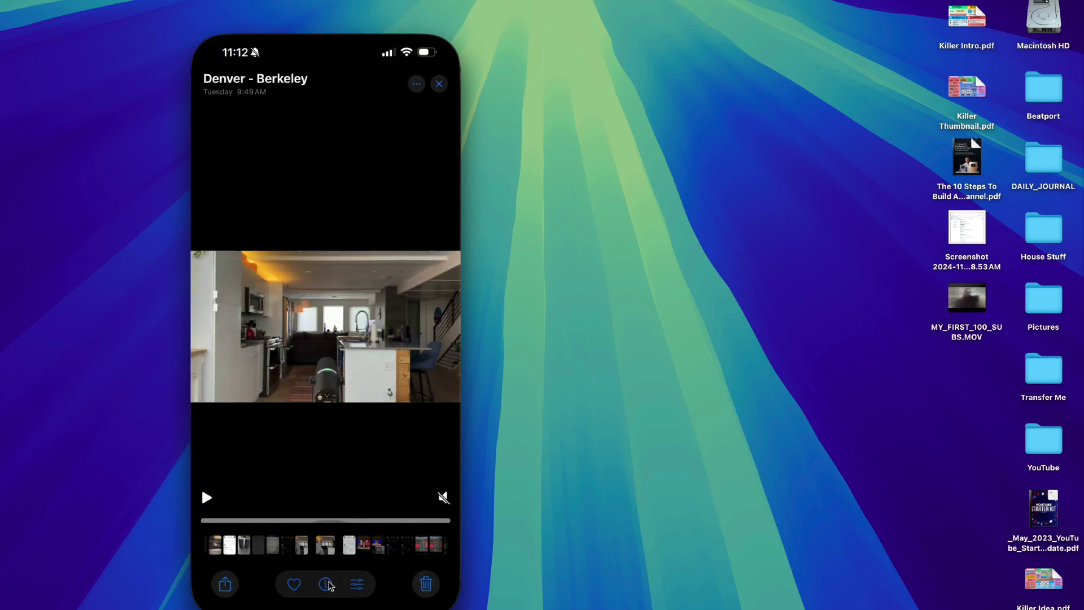
left_click(326, 584)
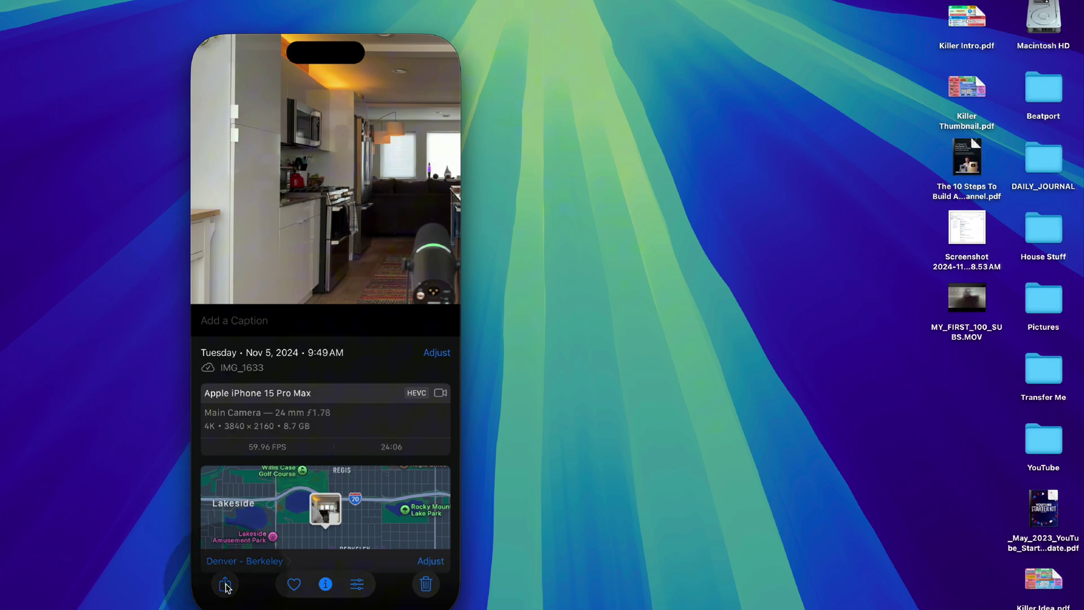
AirDrop the 24:06 video from the Share sheet to the MacBook under My Devices.
left_click(226, 585)
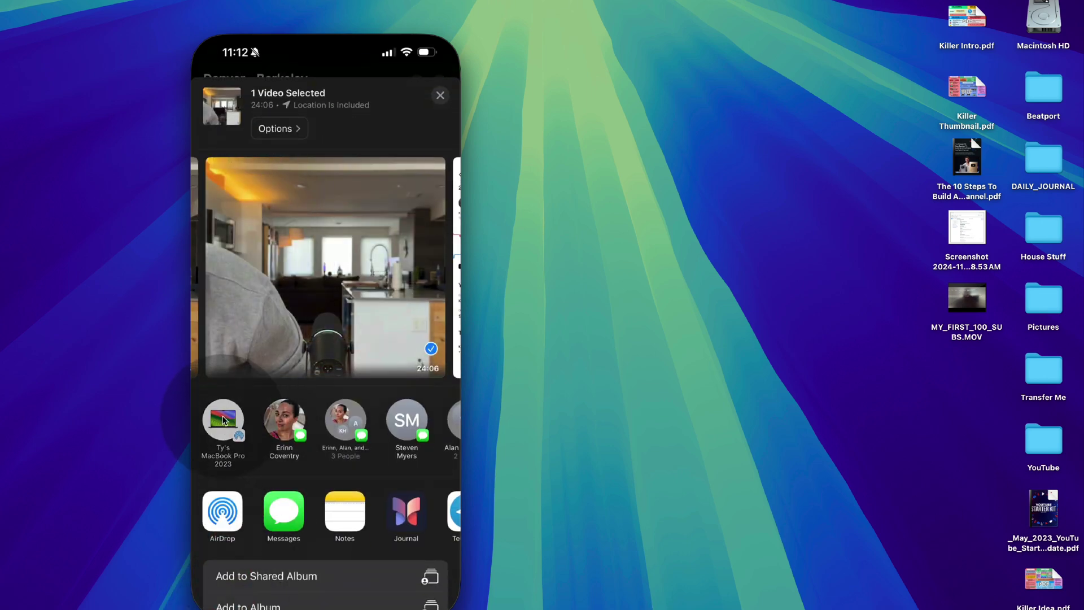
left_click(224, 510)
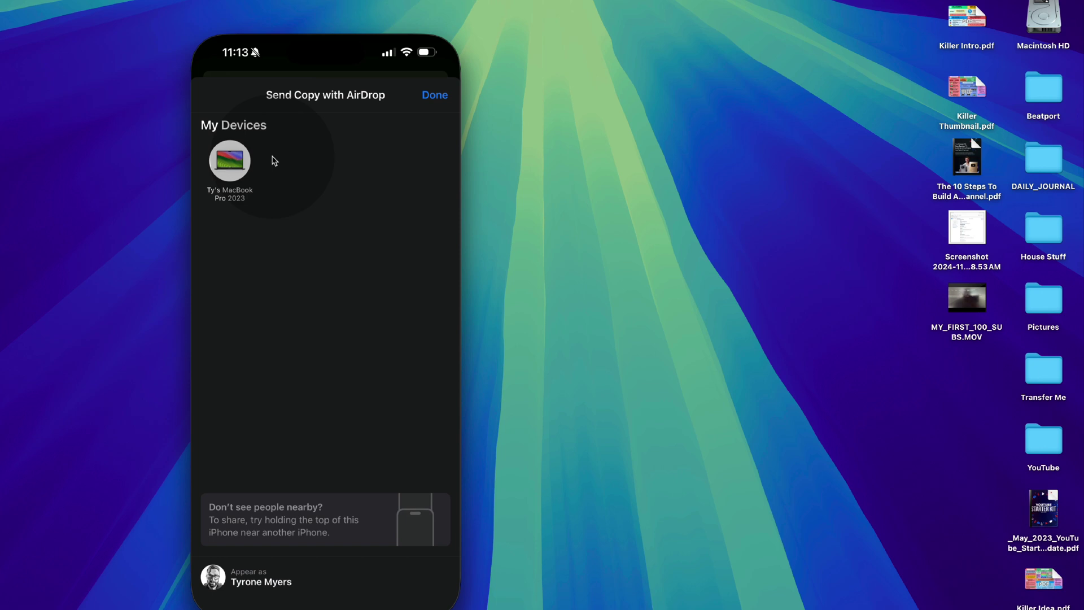
left_click(230, 165)
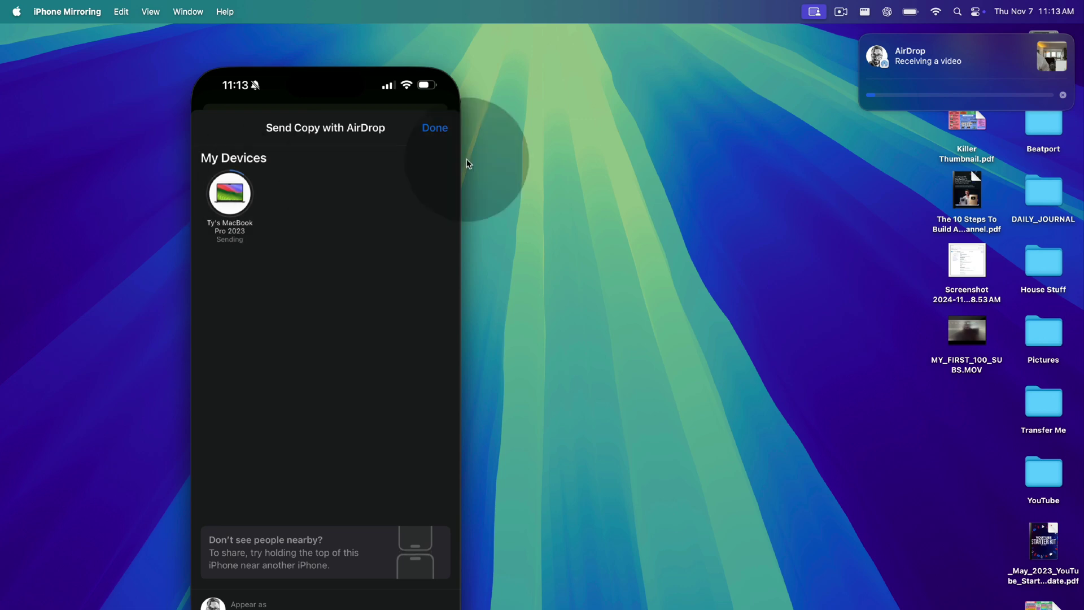
Wait until the AirDrop completes and the MacBook shows Sent.
mouse_move(892, 97)
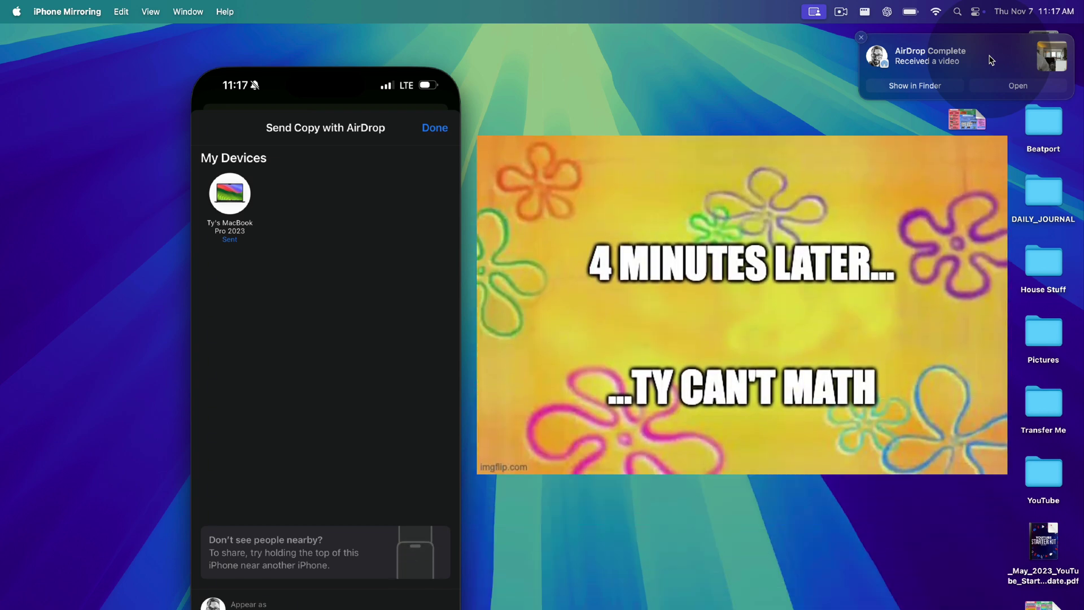
Reveal the received IMG_1633.MOV in Finder, then quit Photos.
left_click(912, 87)
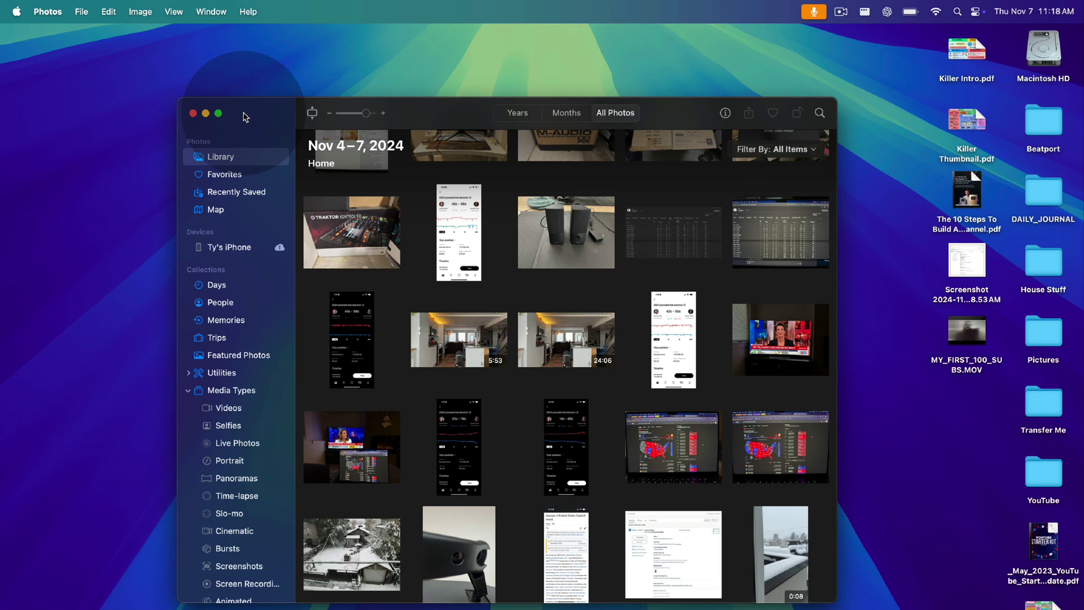
key("super+q")
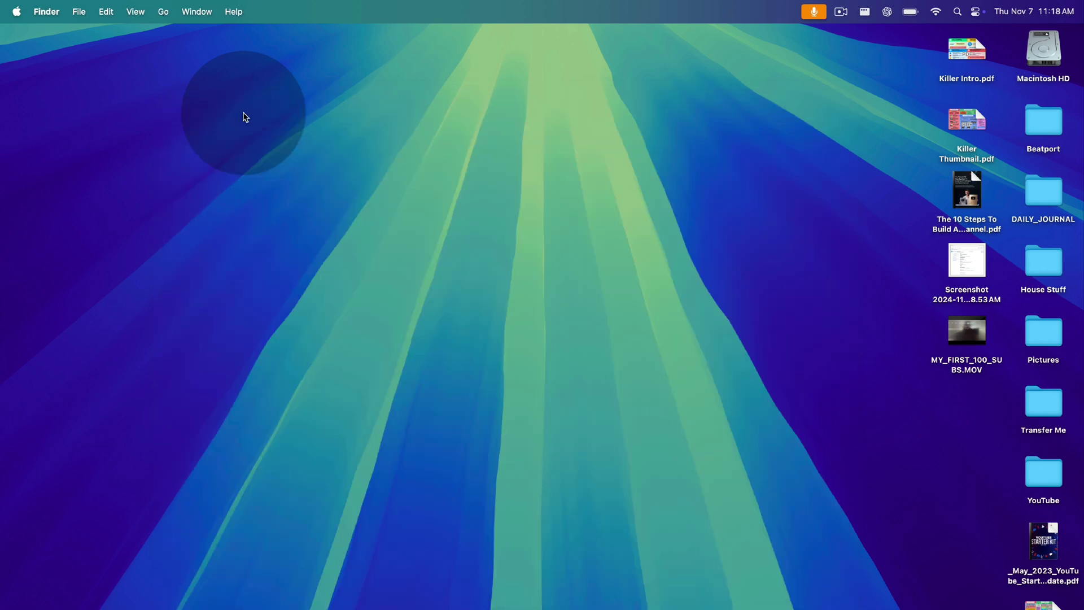
Launch Image Capture via Spotlight 'image' and enlarge its window to list the iPhone's 1,765 items.
left_click(467, 221)
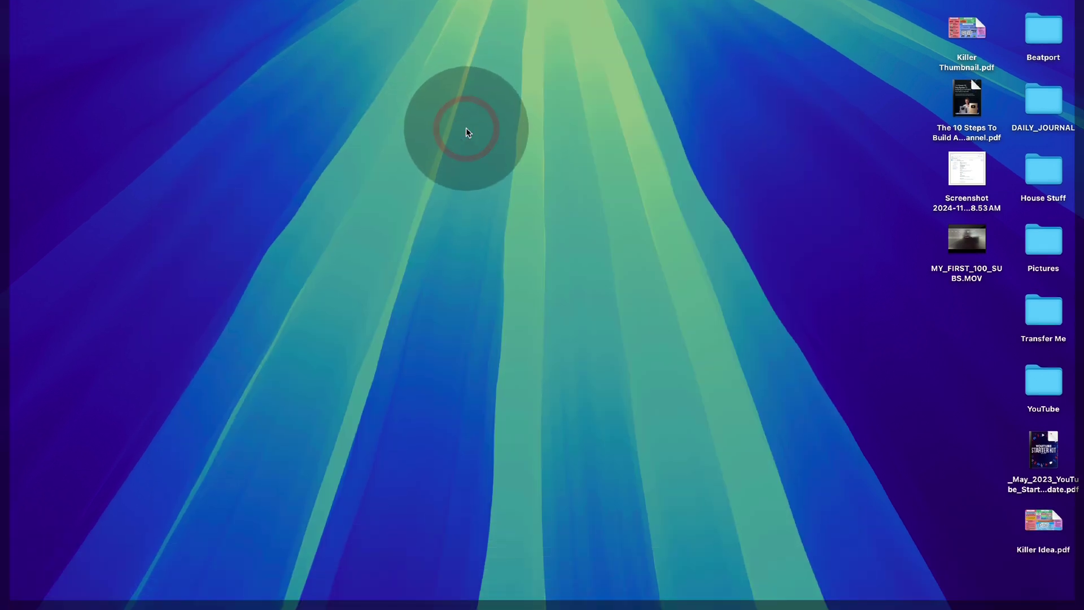
key("super+space")
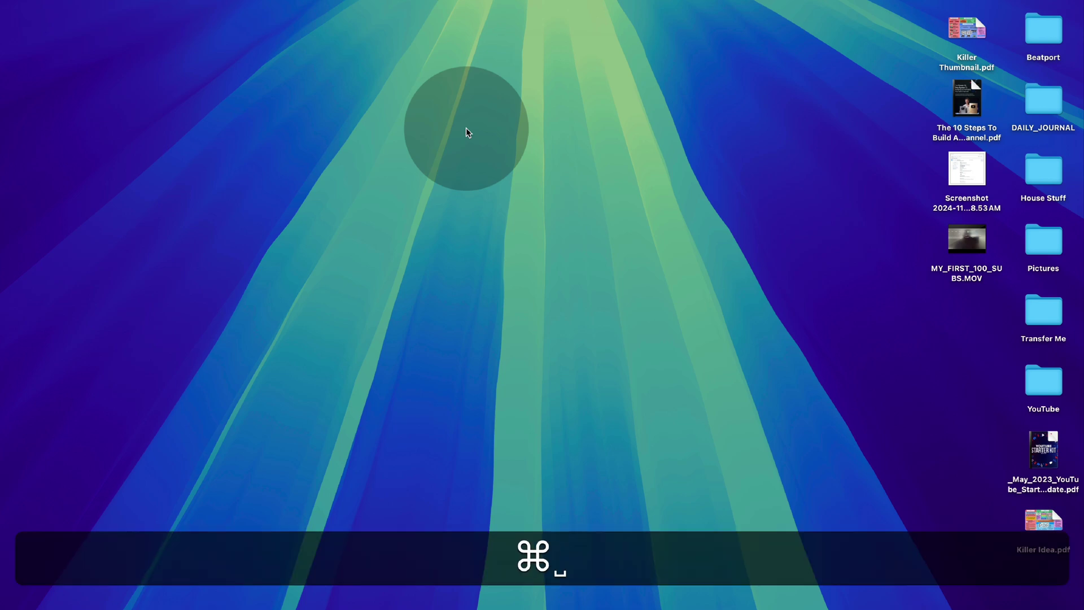
type("image")
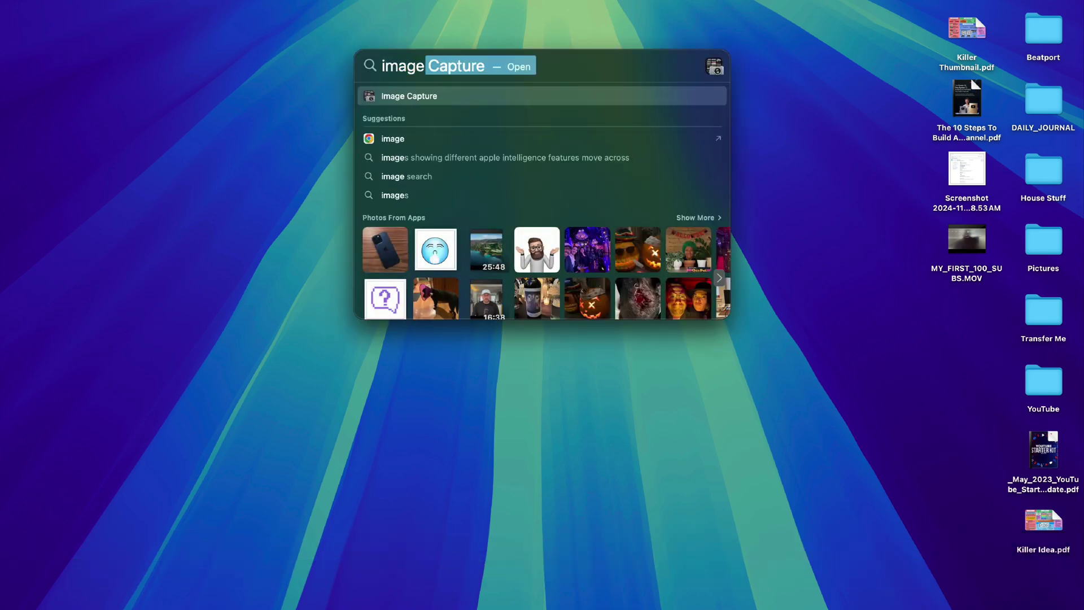
key("Return")
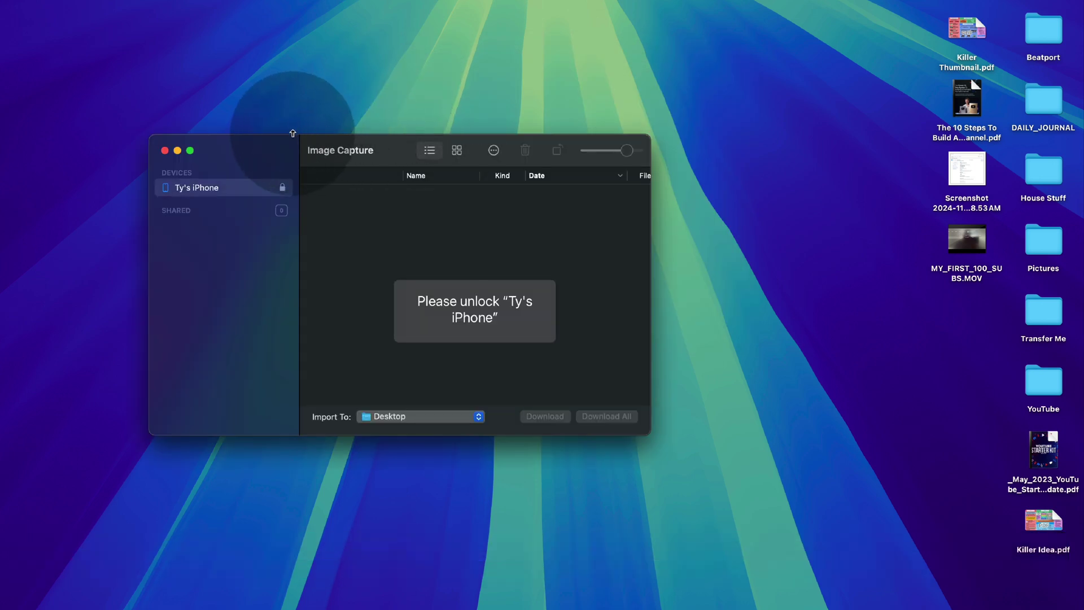
left_click_drag(292, 133, 292, 0)
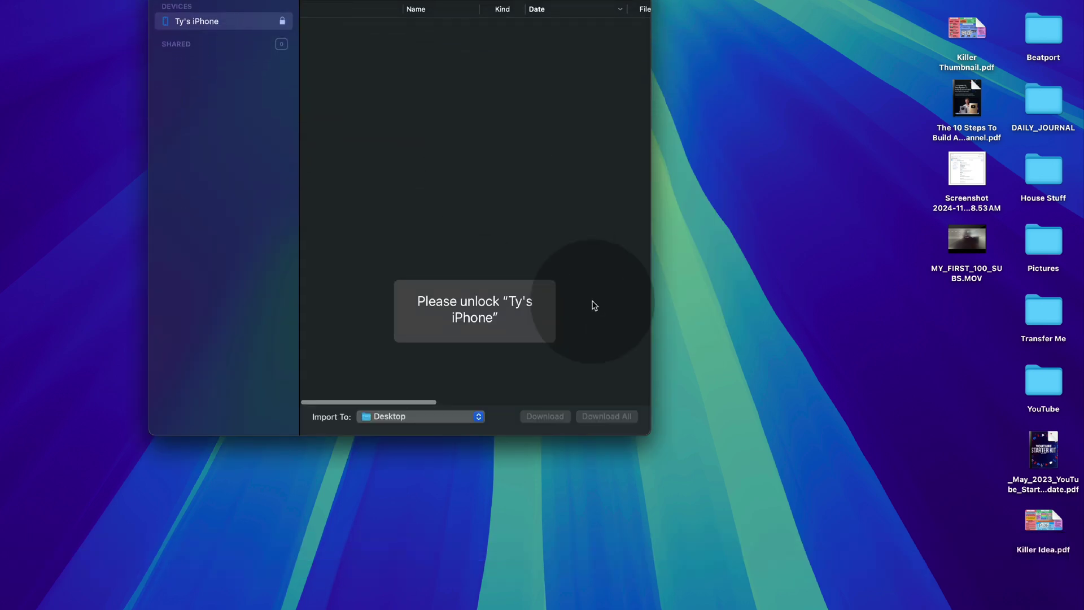
left_click_drag(651, 433, 884, 516)
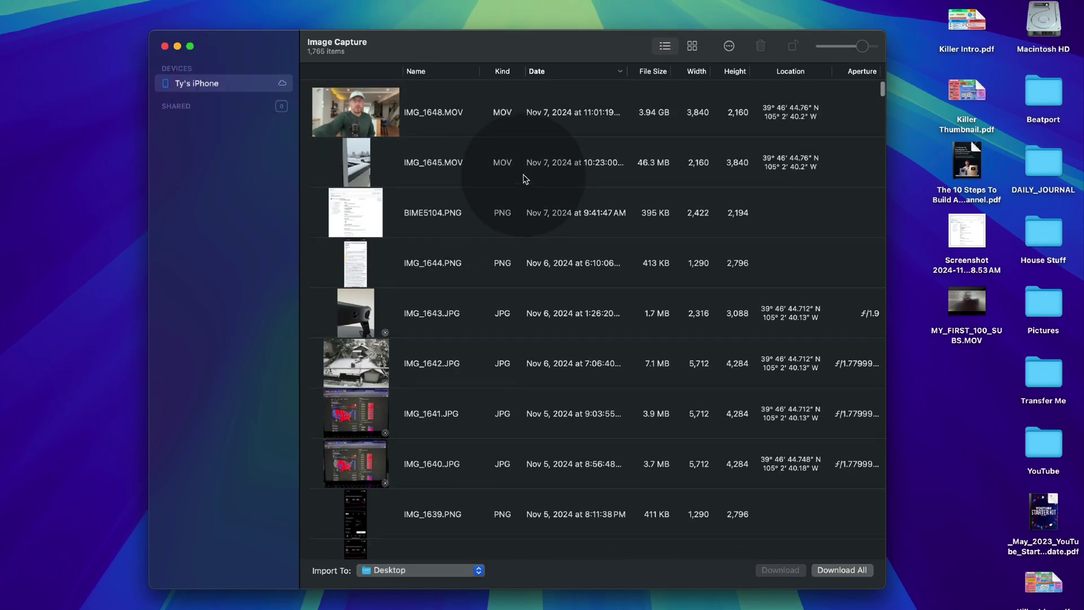
Select IMG_1632.MOV and IMG_1633.MOV and drag both onto the Desktop.
scroll(440, 139, "down", 10)
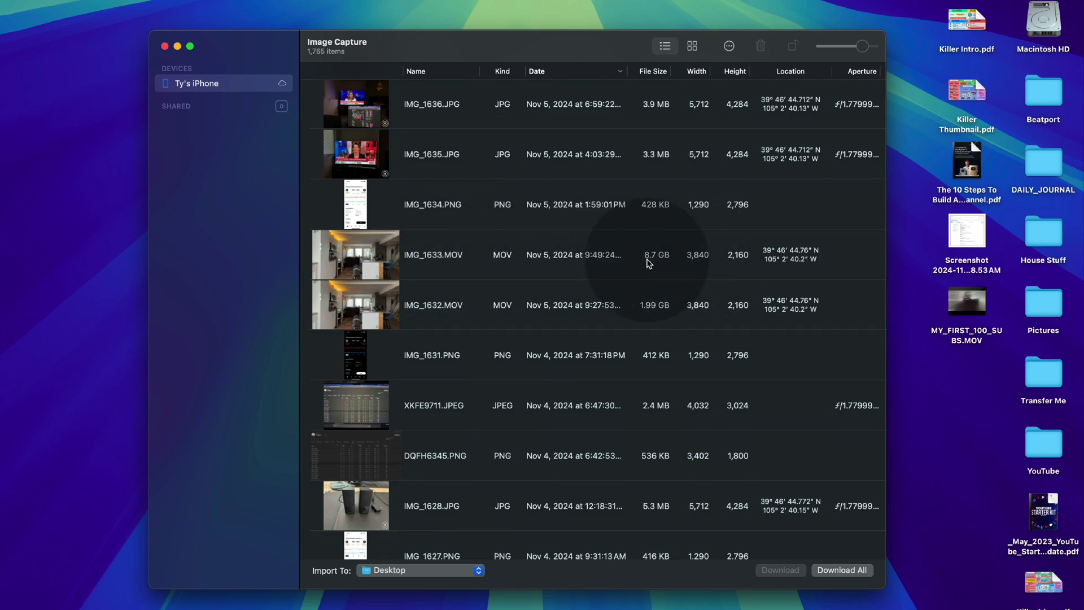
left_click(621, 253)
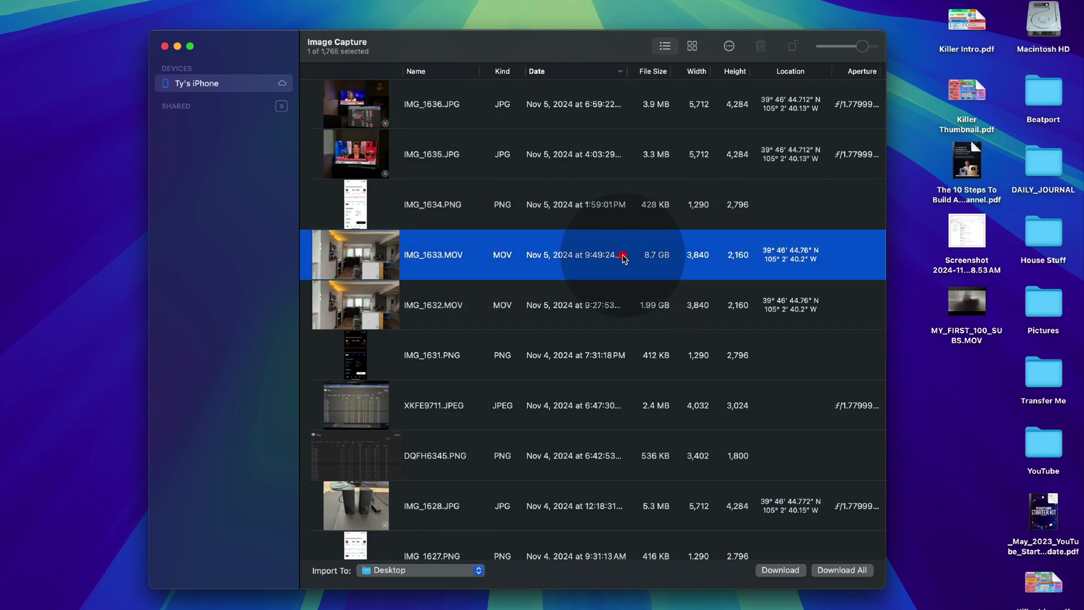
left_click(624, 299)
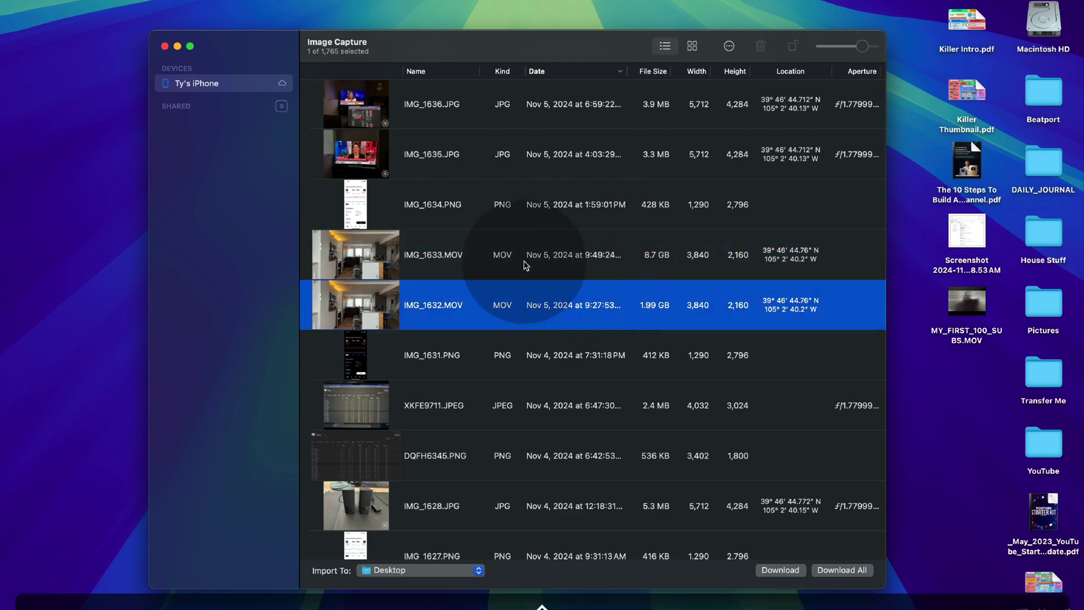
left_click(524, 262, "shift")
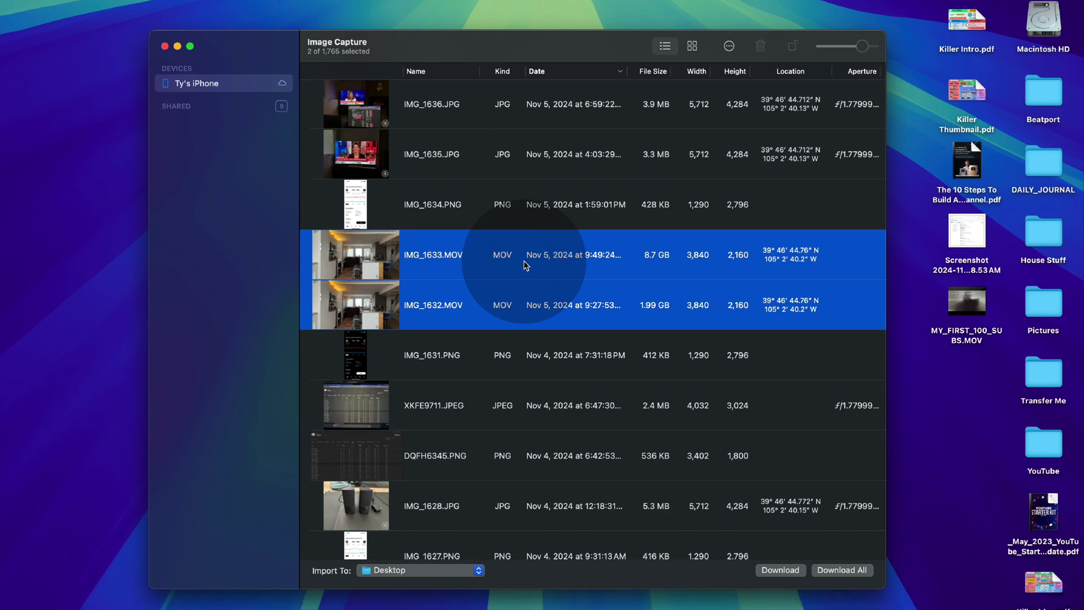
left_click_drag(525, 264, 941, 411)
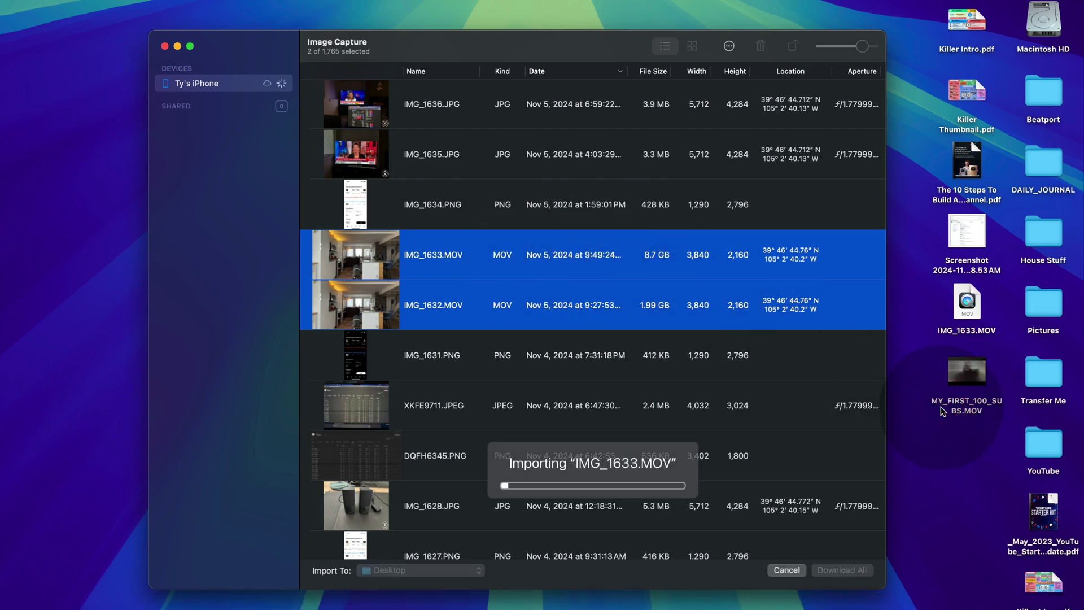